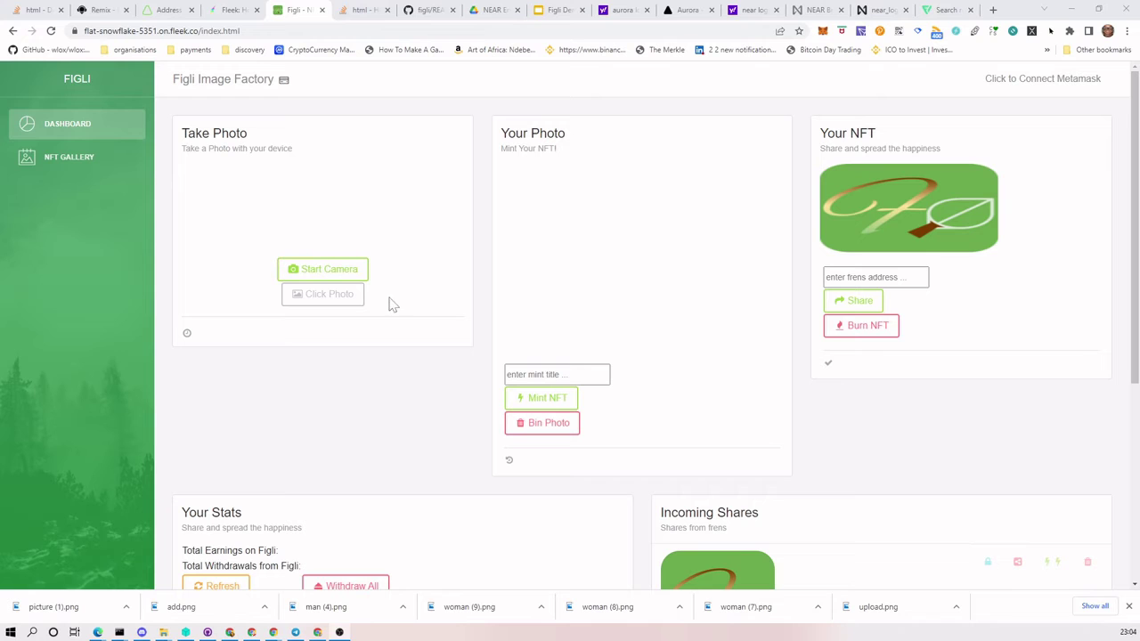
# Capture a webcam snapshot into the Your Photo card, then turn the camera off
pyautogui.click(345, 277)
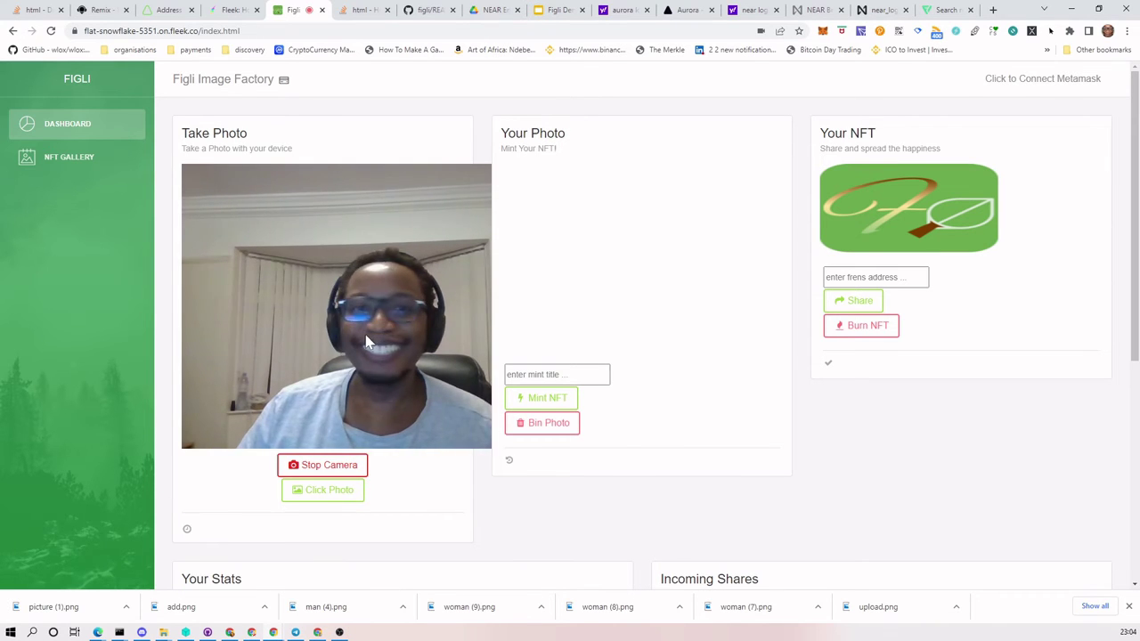
pyautogui.click(331, 491)
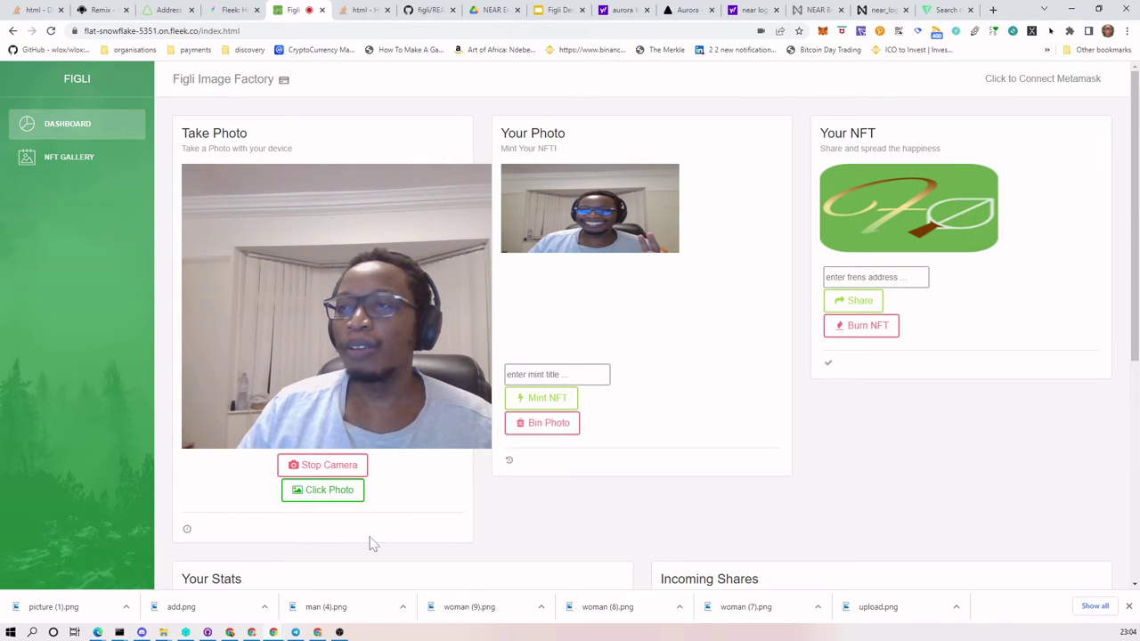
pyautogui.click(323, 465)
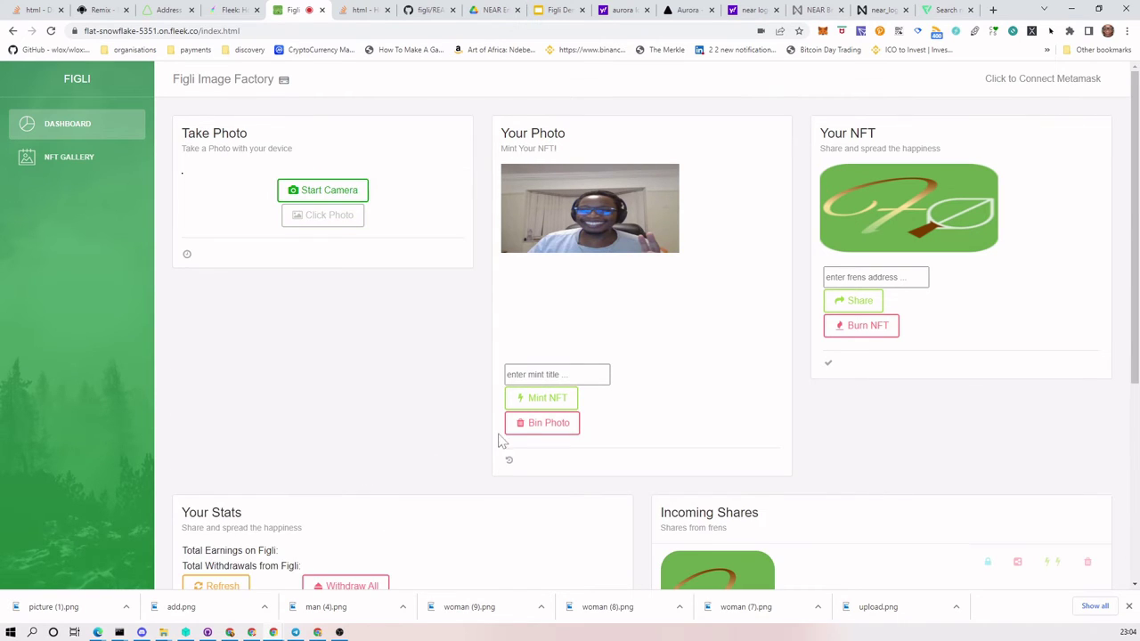
# Enter 'My new Figli' as the mint title
pyautogui.click(512, 375)
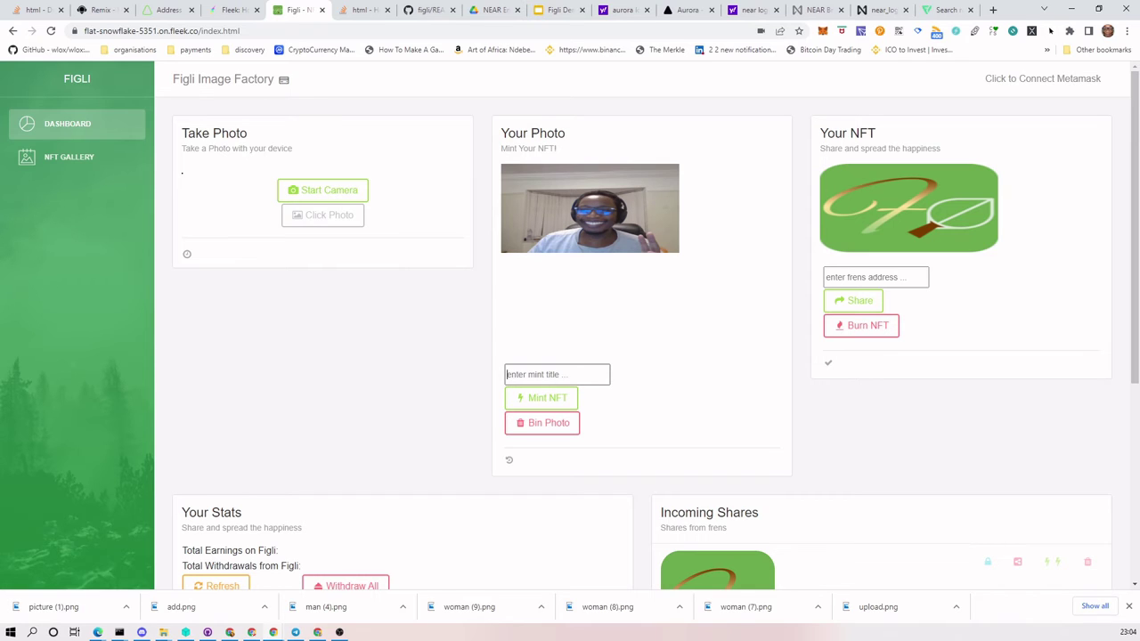
pyautogui.write('title')
pyautogui.press('BackSpace')
pyautogui.press('BackSpace')
pyautogui.press('BackSpace')
pyautogui.press('BackSpace')
pyautogui.write('My new ')
pyautogui.write('Figli')
# Connect the MetaMask wallet and mint the 'My new Figli' photo, confirming it in MetaMask
pyautogui.click(1038, 82)
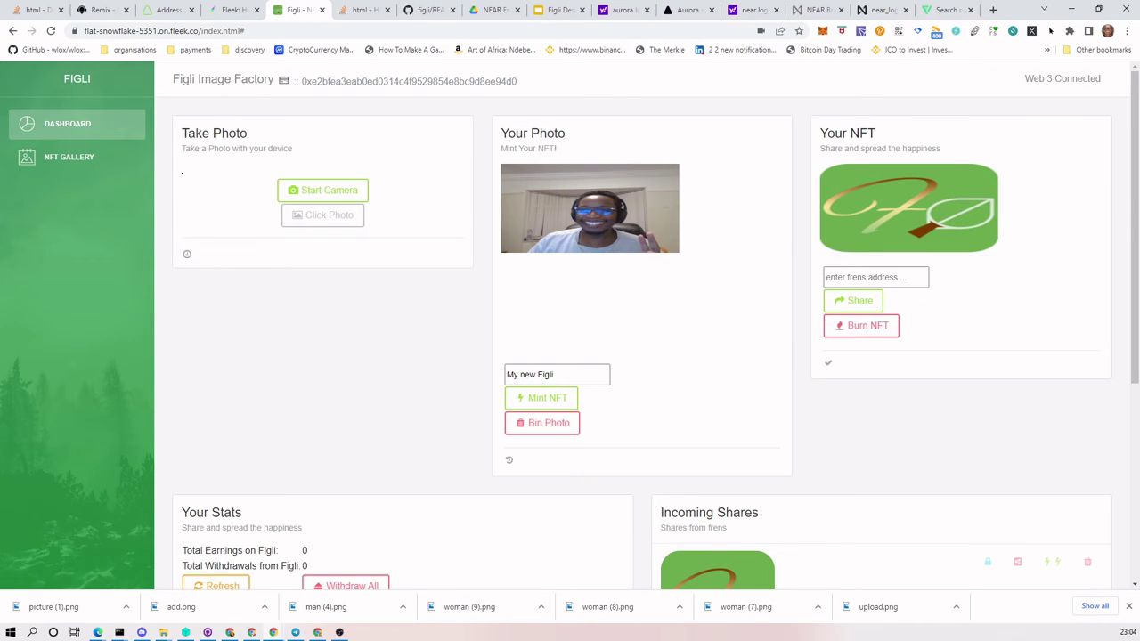
pyautogui.click(564, 405)
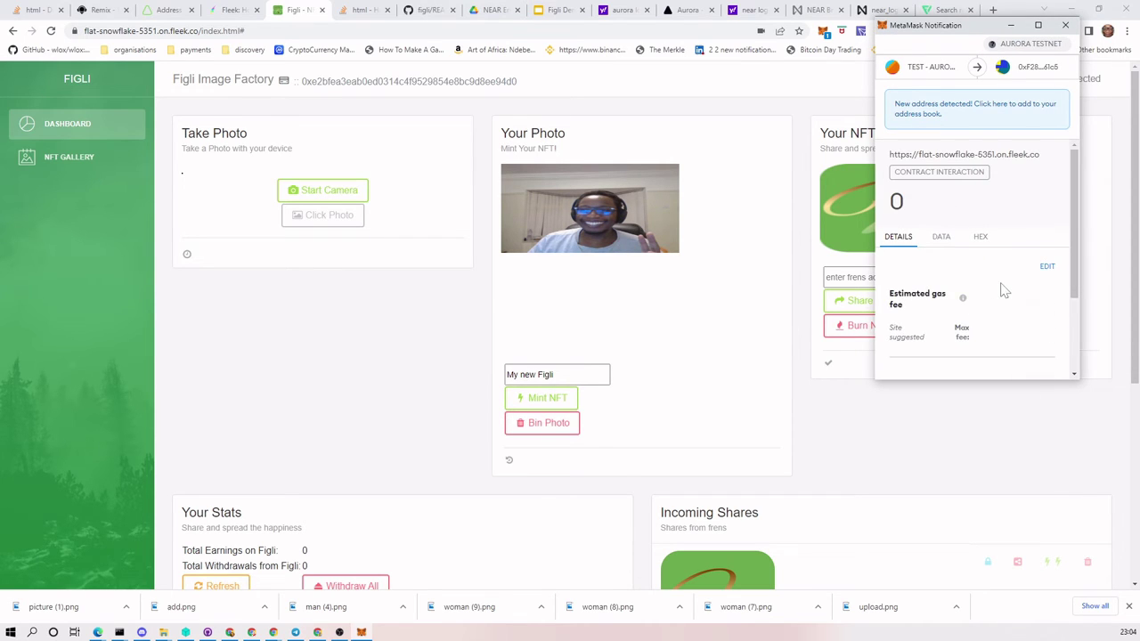
pyautogui.scroll(-3, 997, 294)
pyautogui.click(1033, 365)
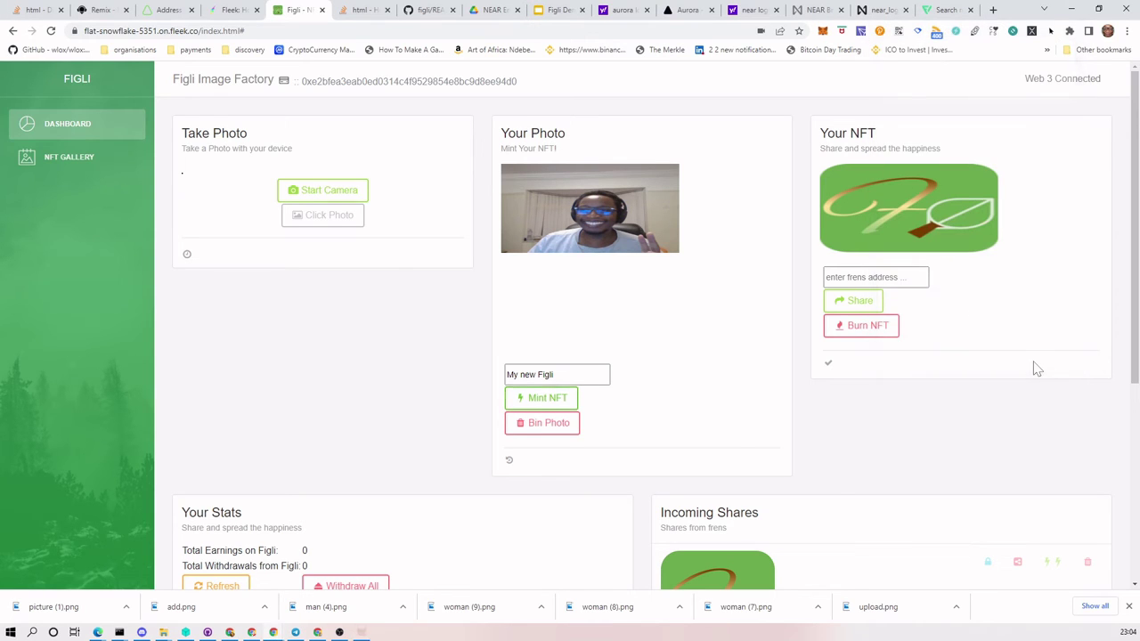
pyautogui.press('Tab')
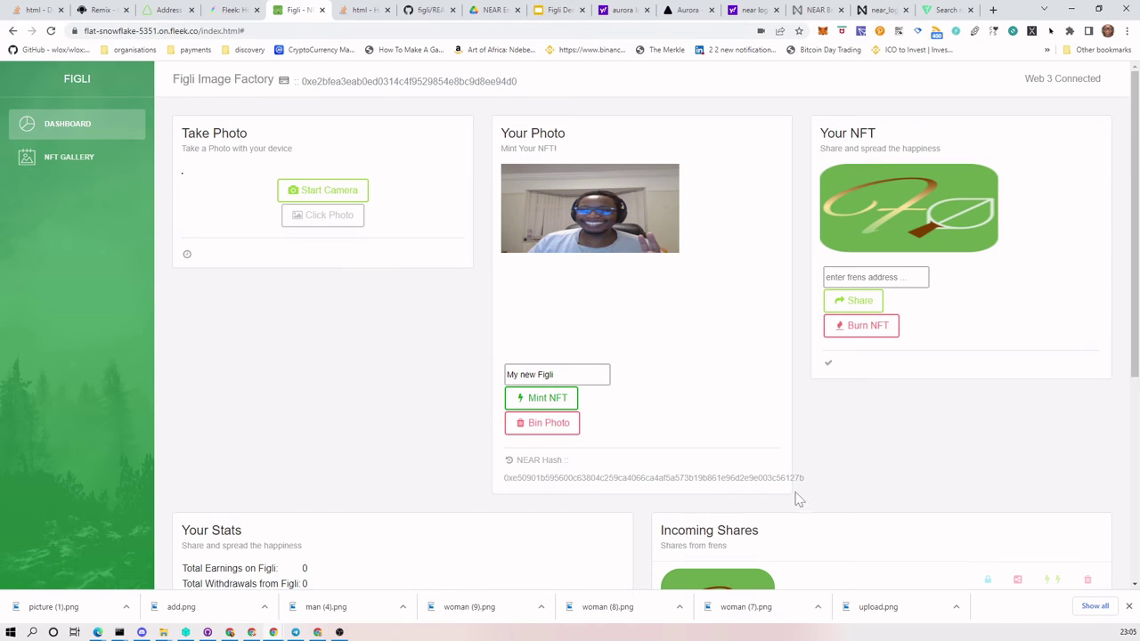
# Open the NFT Gallery and connect MetaMask to list the minted images hey, hey yo and My fresh mint
pyautogui.click(89, 161)
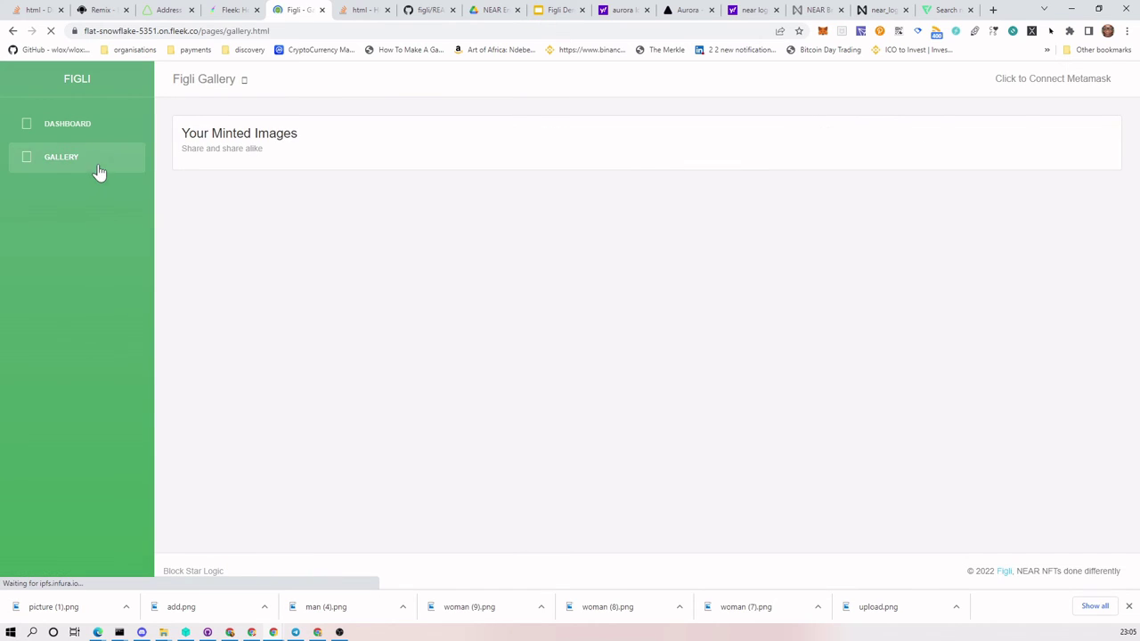
pyautogui.click(1073, 94)
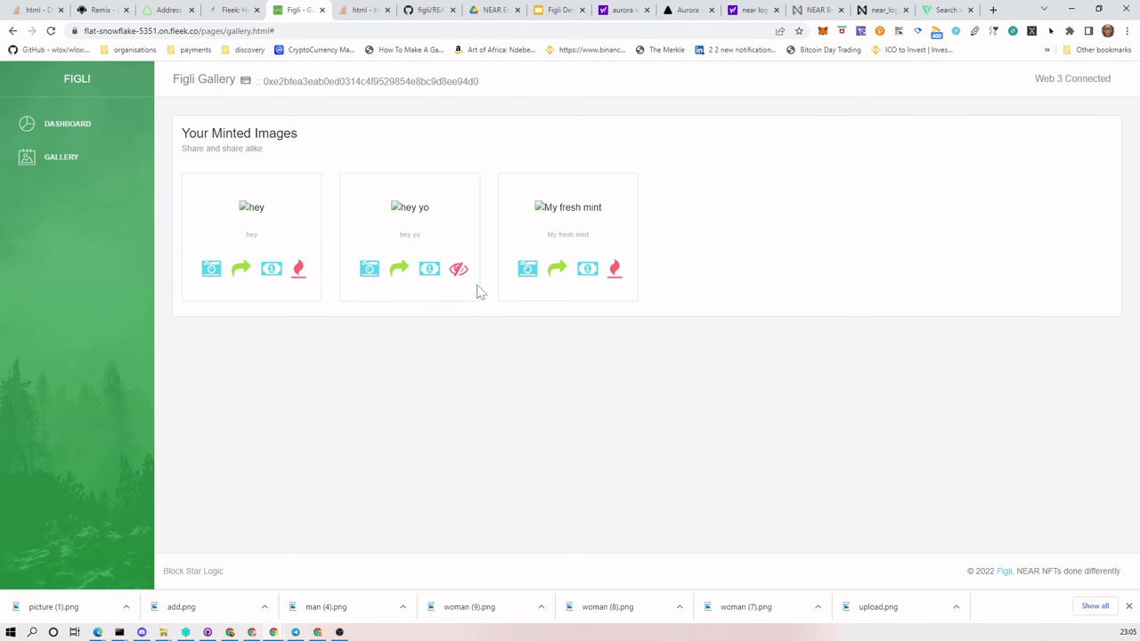
pyautogui.click(525, 270)
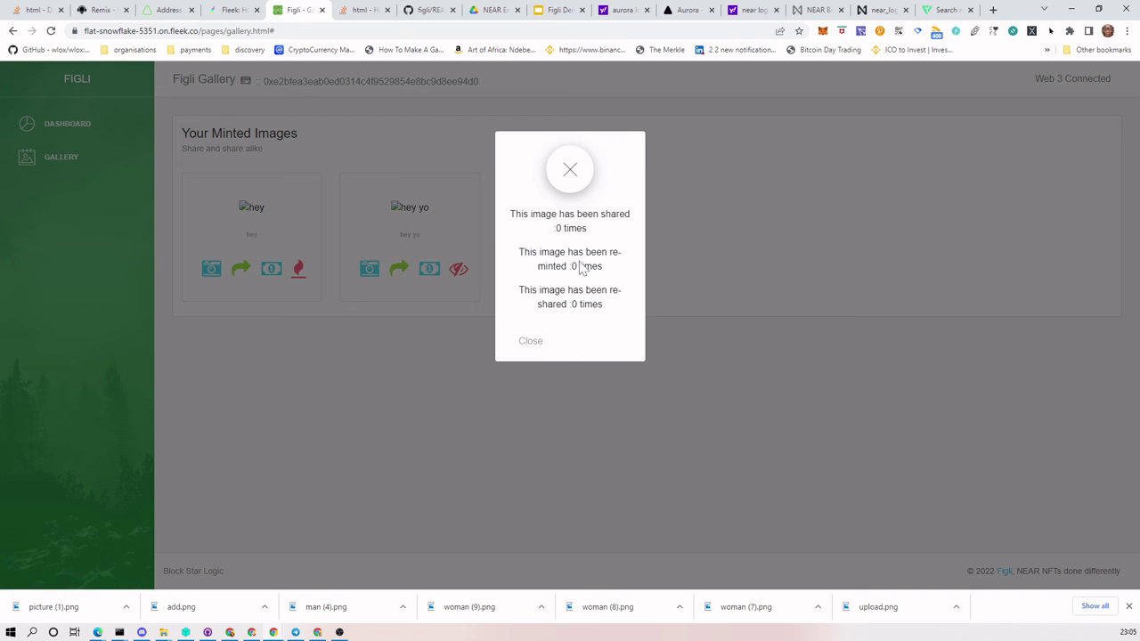
pyautogui.click(531, 343)
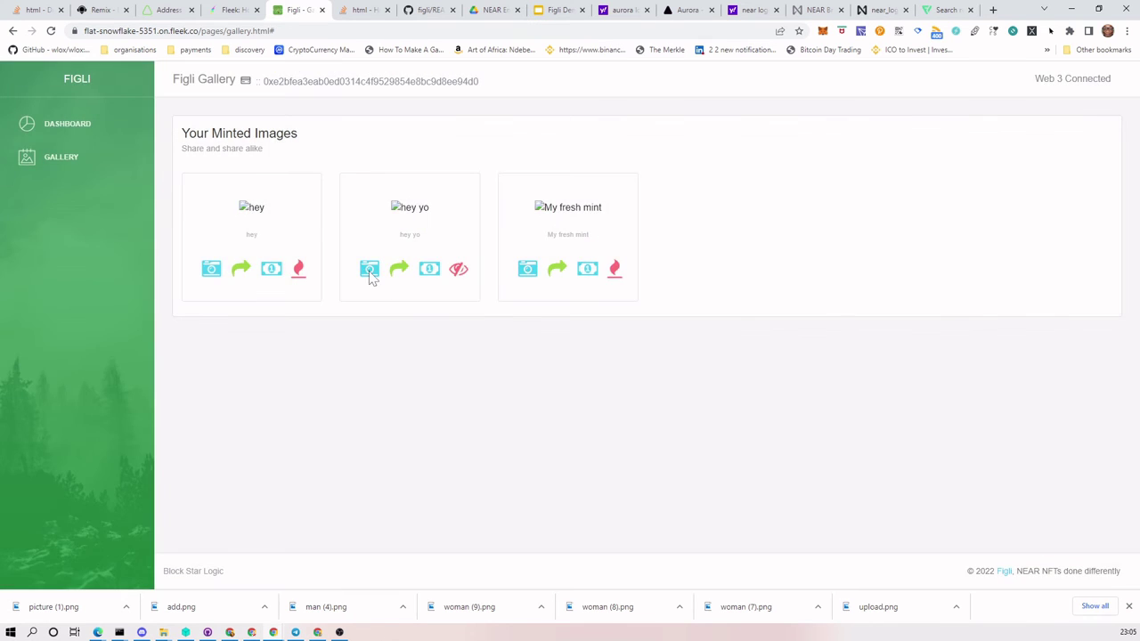
pyautogui.click(369, 270)
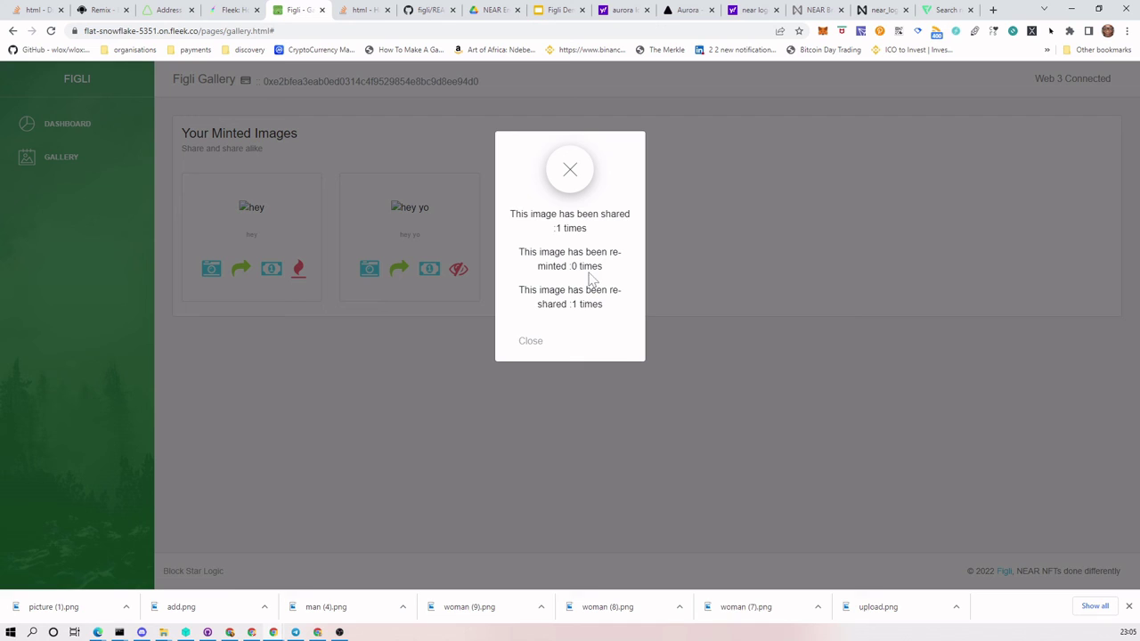
pyautogui.click(662, 327)
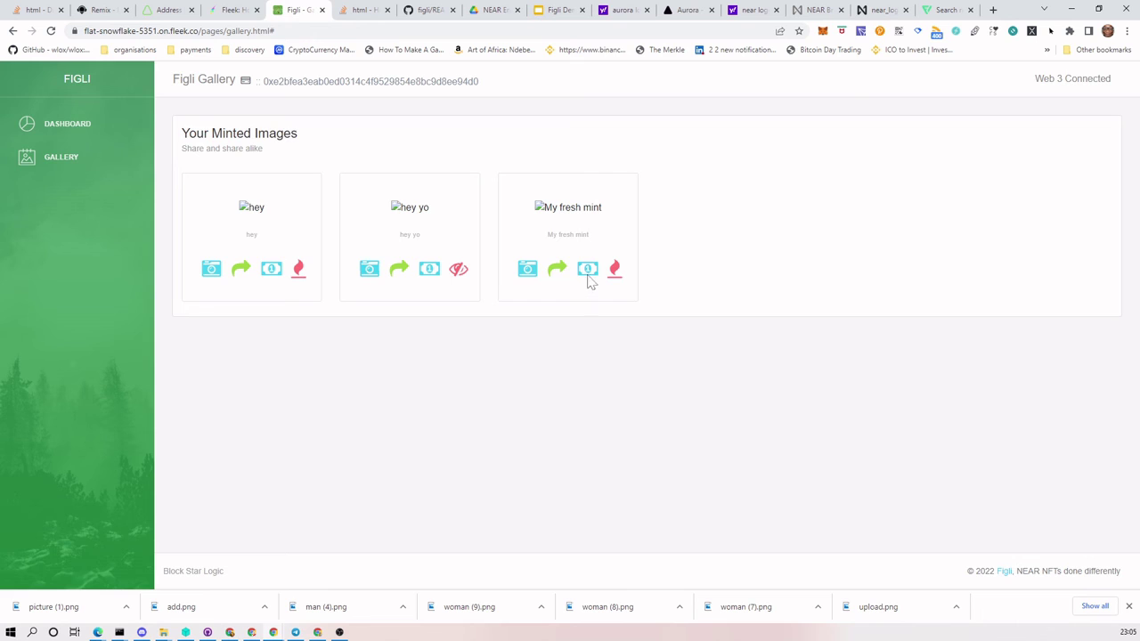
pyautogui.click(586, 271)
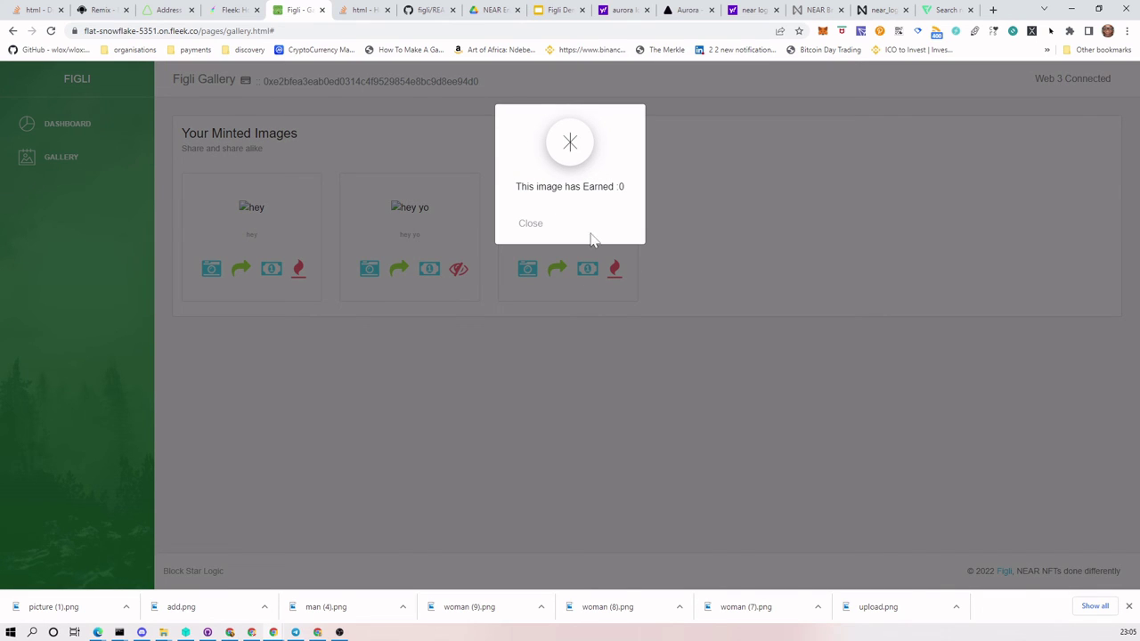
pyautogui.click(596, 313)
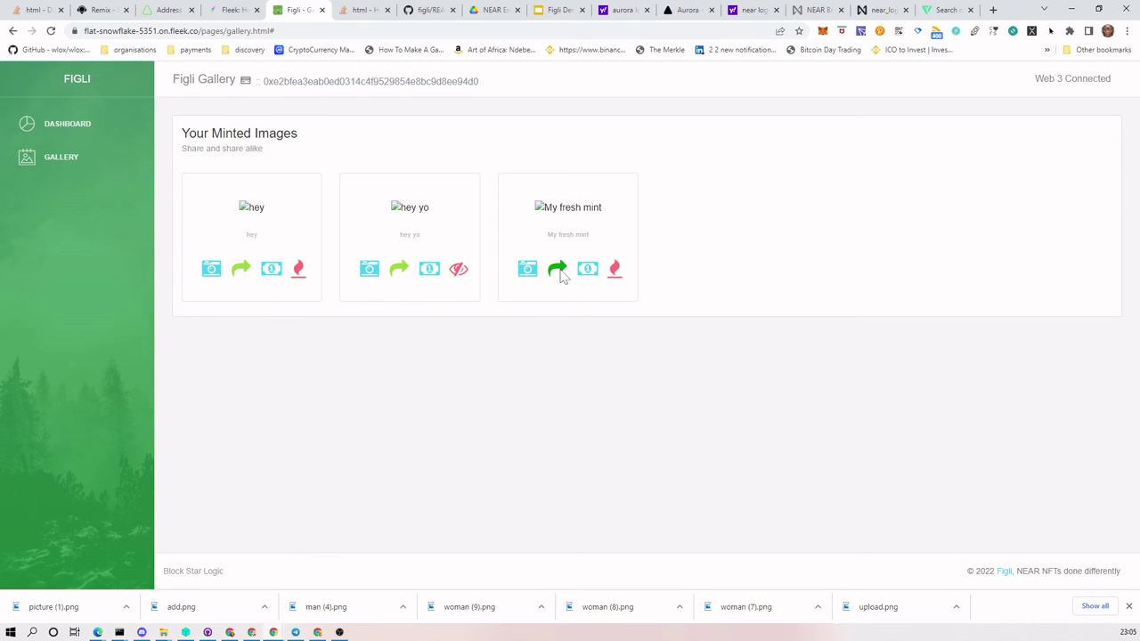